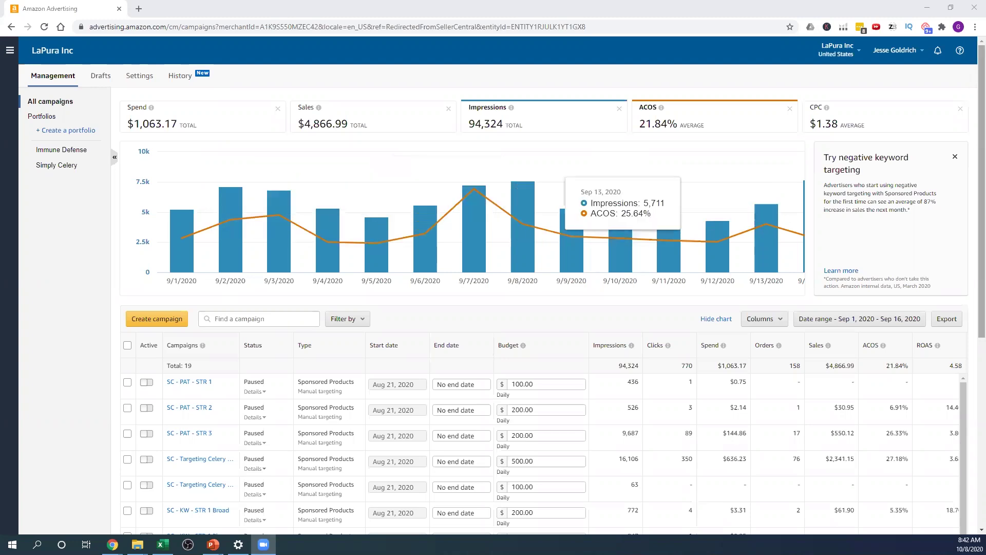
- Dismiss the negative keyword targeting tip beside the campaign performance chart
{"action": "left_click", "coordinate": [955, 157]}
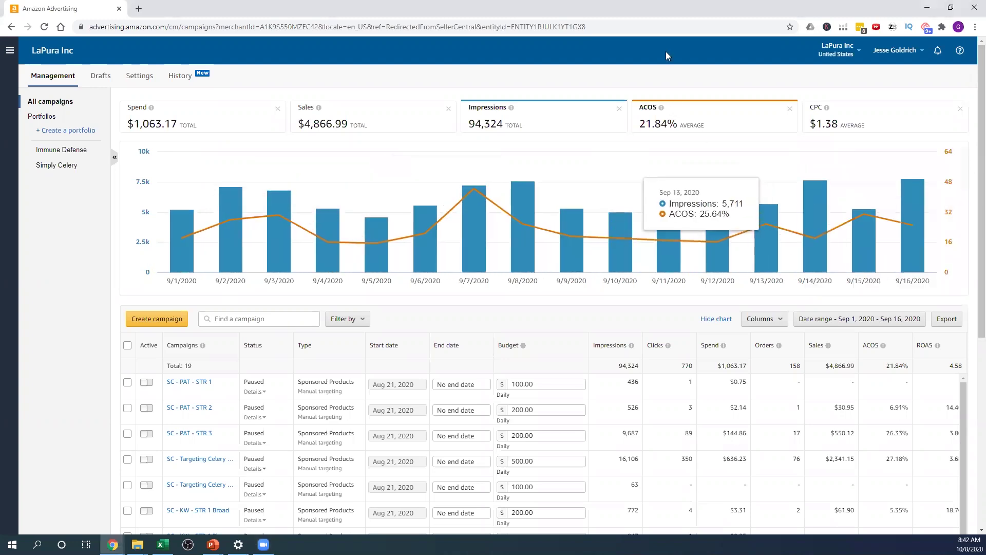
{"action": "scroll", "coordinate": [660, 248], "scroll_direction": "down", "scroll_amount": 2}
{"action": "scroll", "coordinate": [657, 246], "scroll_direction": "up", "scroll_amount": 2}
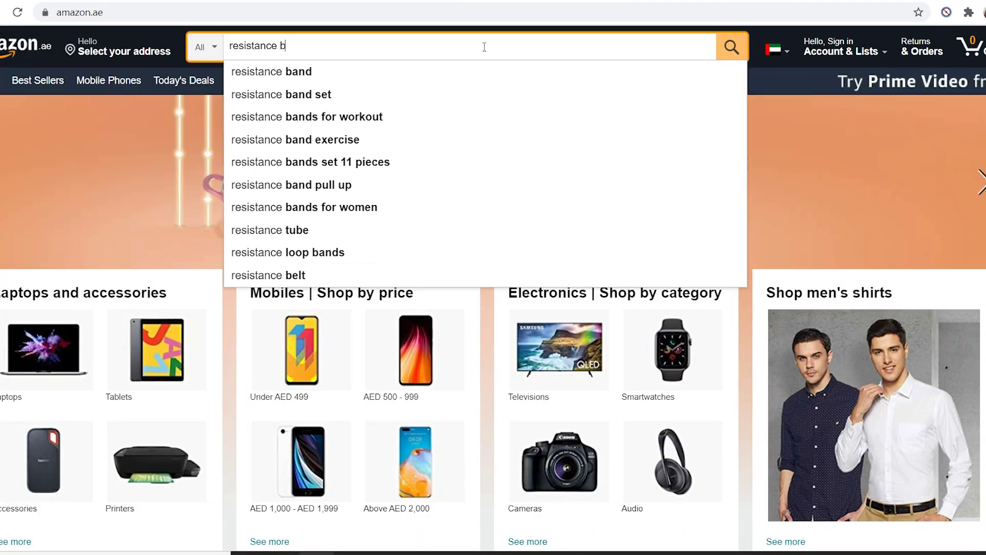
- Search amazon.ae for "resistance band set" and look through the sponsored and regular product results
{"action": "type", "text": "and set"}
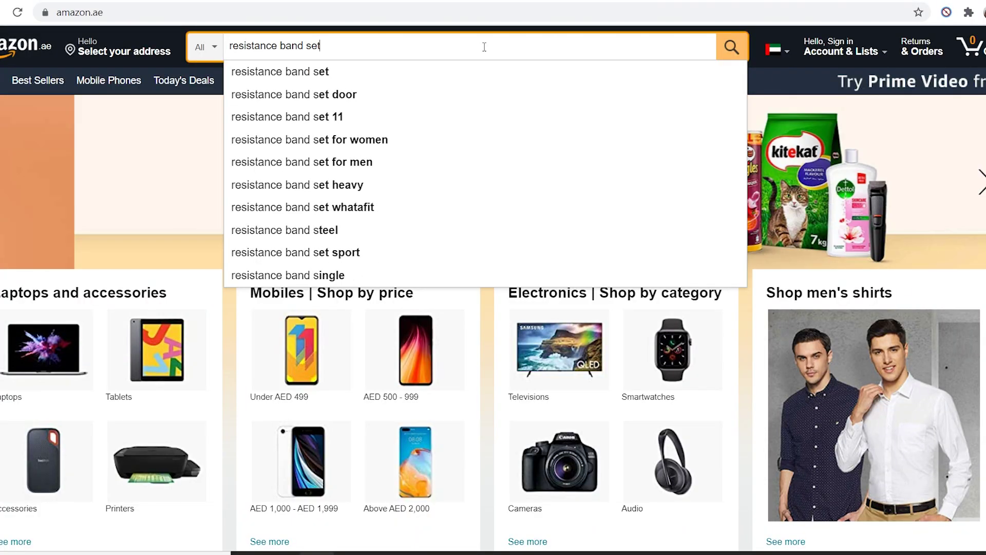
{"action": "key", "text": "Return"}
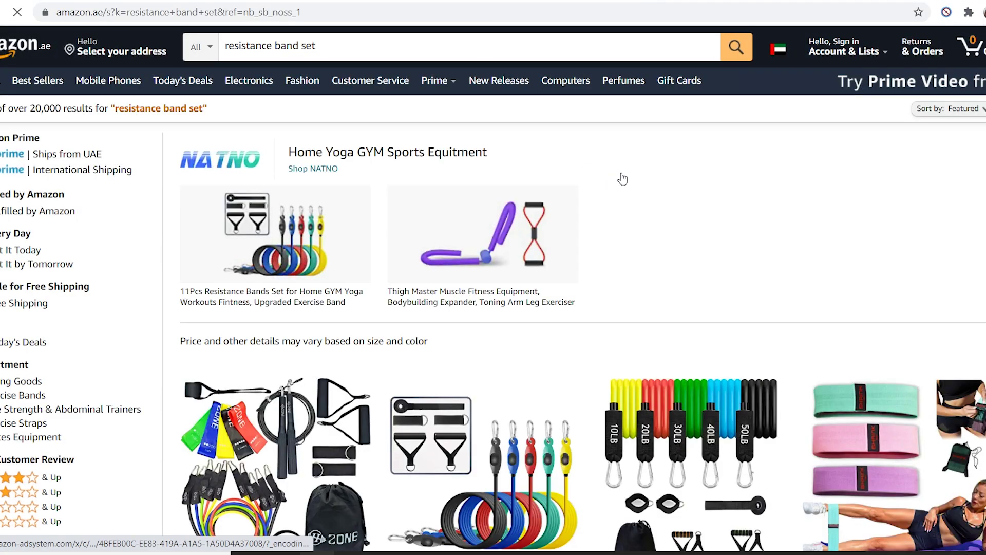
{"action": "scroll", "coordinate": [622, 178], "scroll_direction": "down", "scroll_amount": 4}
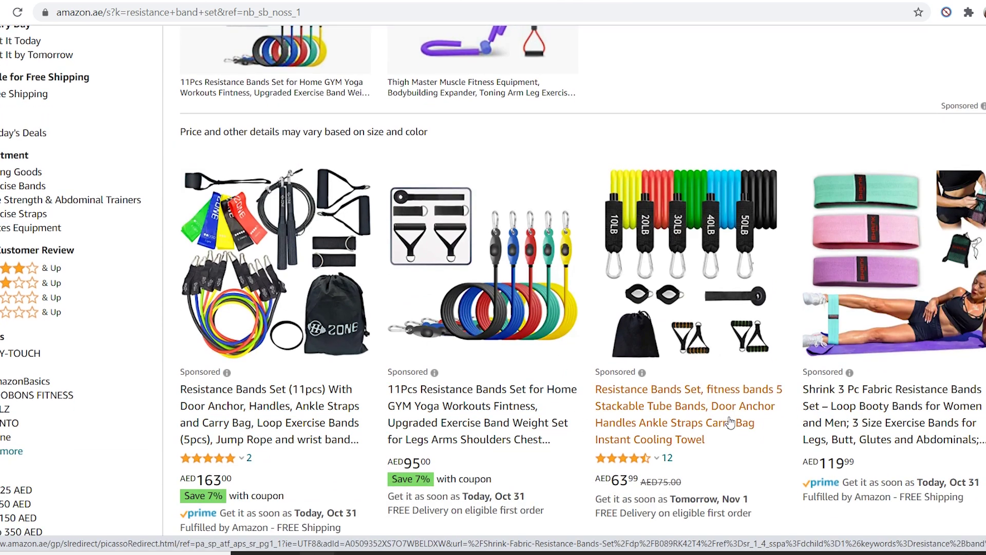
{"action": "scroll", "coordinate": [730, 422], "scroll_direction": "down", "scroll_amount": 8}
{"action": "scroll", "coordinate": [738, 414], "scroll_direction": "down", "scroll_amount": 4}
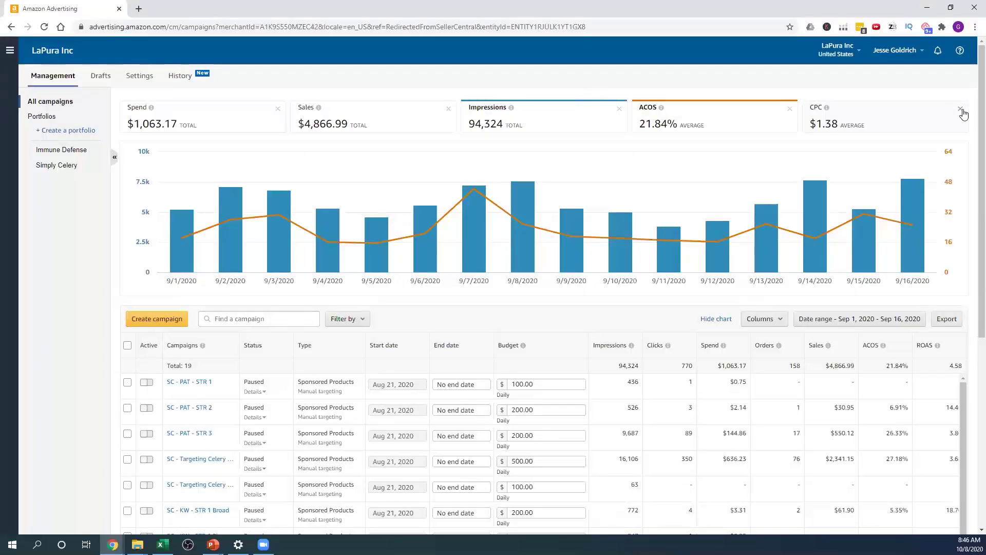
- Remove the CPC metric card from the campaigns dashboard and open the choice of metrics that can be added
{"action": "left_click", "coordinate": [961, 110]}
{"action": "left_click", "coordinate": [840, 124]}
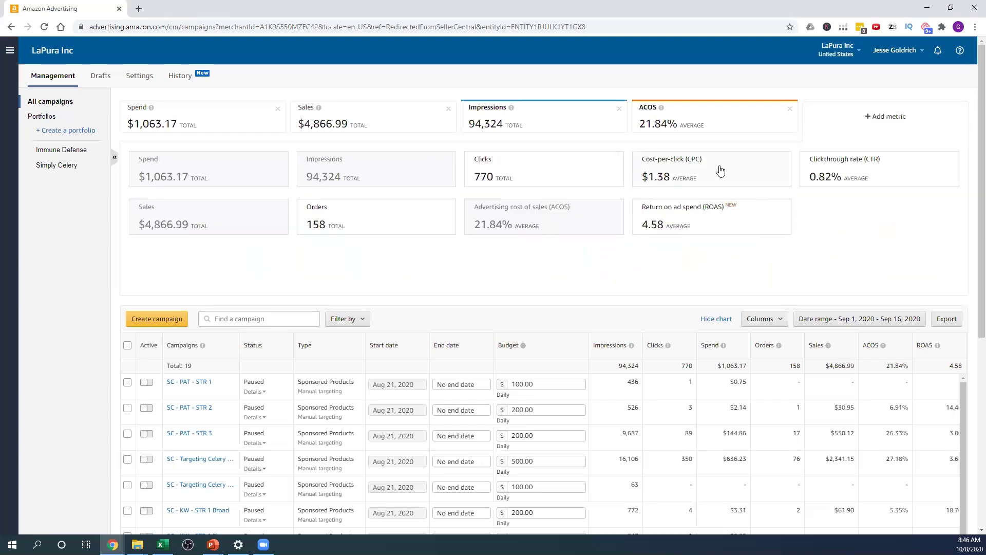
- Open amazon.com in a new browser tab and glance over its home page
{"action": "left_click", "coordinate": [138, 9]}
{"action": "type", "text": "amazon.com"}
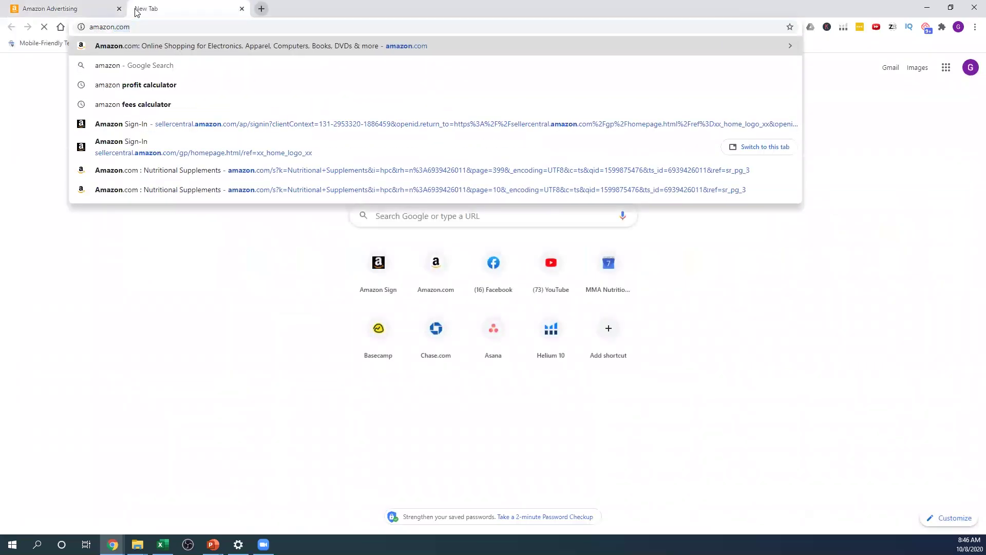
{"action": "key", "text": "Return"}
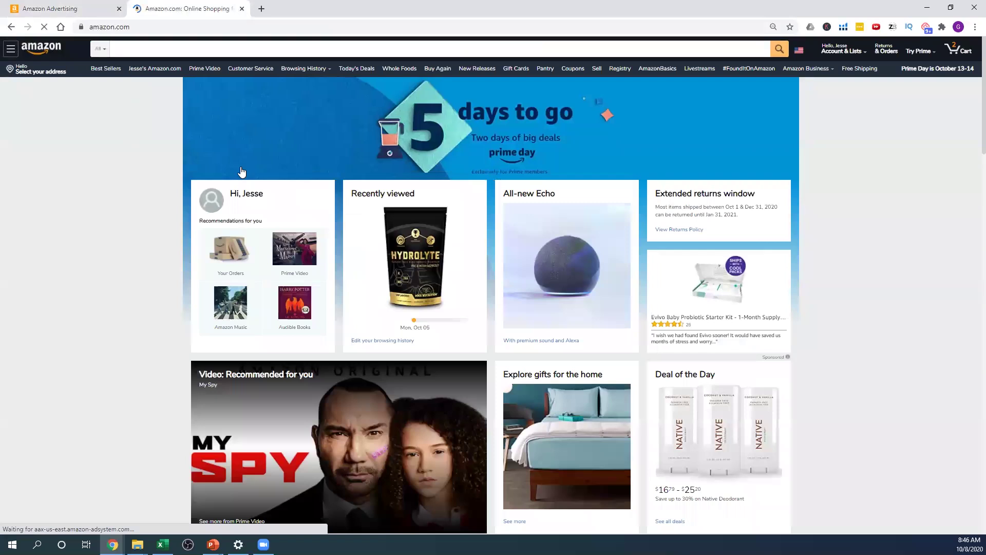
{"action": "scroll", "coordinate": [349, 60], "scroll_direction": "down", "scroll_amount": 6}
{"action": "scroll", "coordinate": [333, 54], "scroll_direction": "up", "scroll_amount": 6}
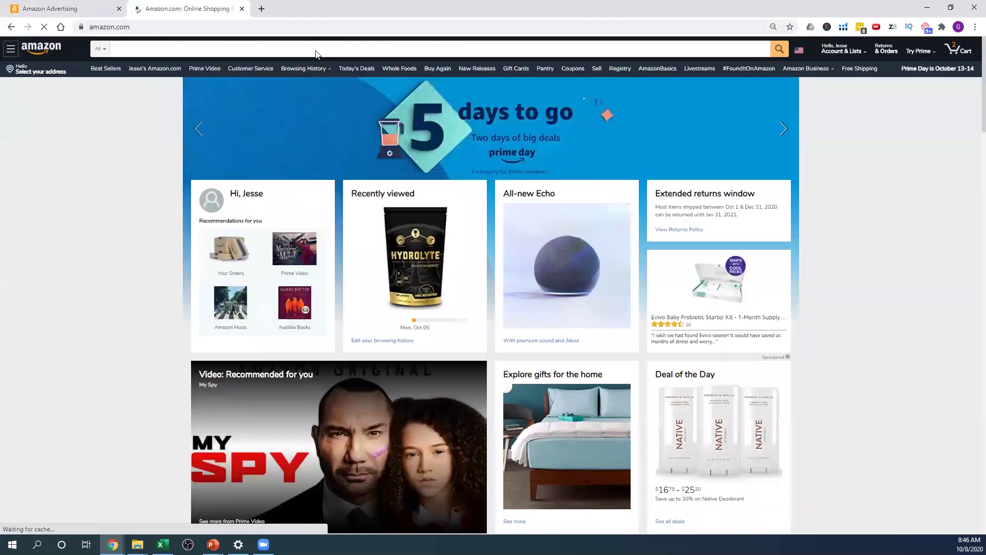
- Search Amazon for "water bottle" and look through the results
{"action": "left_click", "coordinate": [320, 46]}
{"action": "type", "text": "wat"}
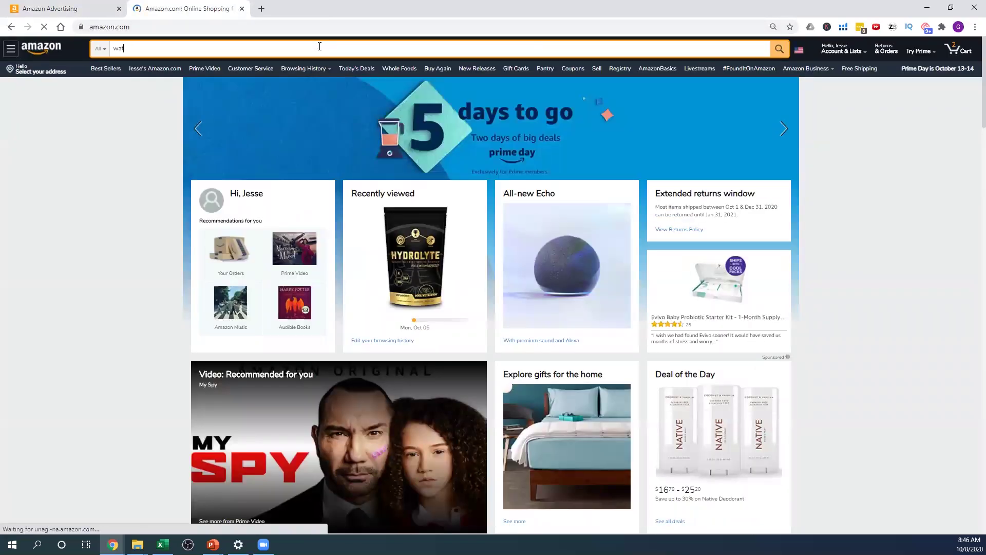
{"action": "type", "text": "er bottle"}
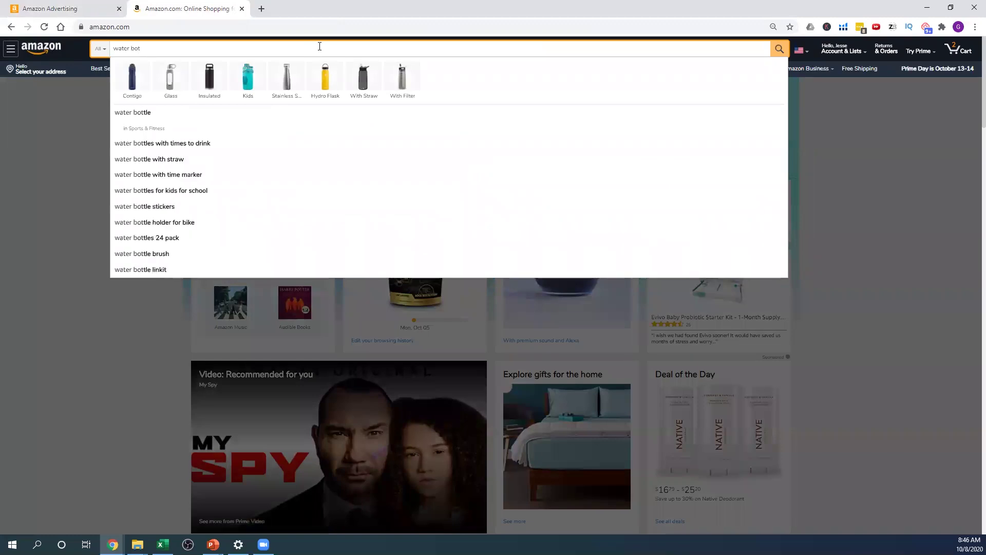
{"action": "key", "text": "Return"}
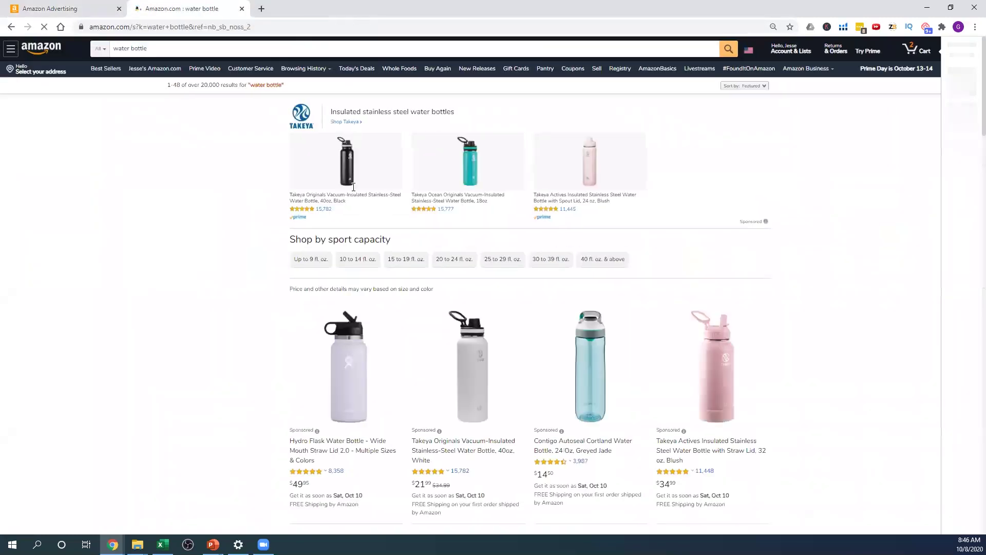
{"action": "scroll", "coordinate": [303, 231], "scroll_direction": "down", "scroll_amount": 5}
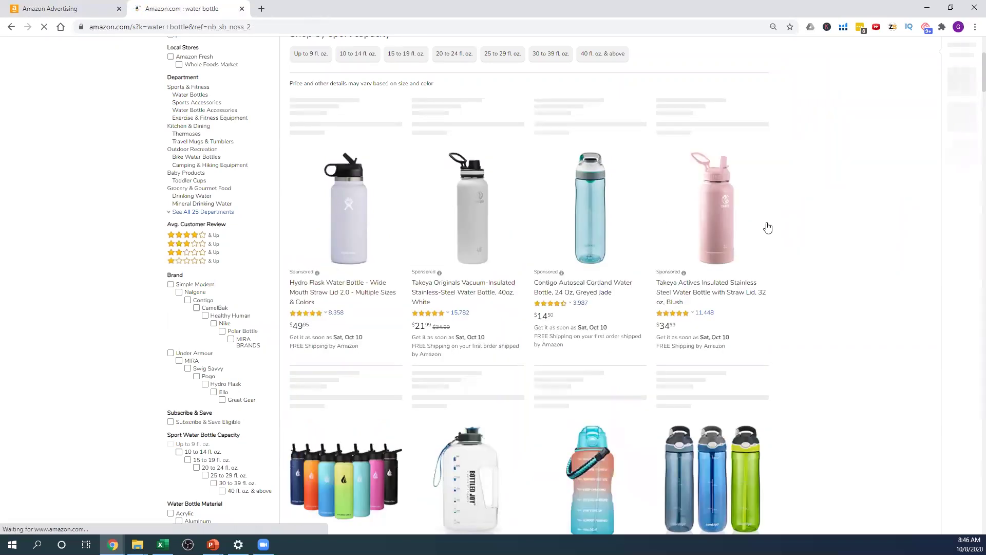
{"action": "scroll", "coordinate": [768, 226], "scroll_direction": "down", "scroll_amount": 8}
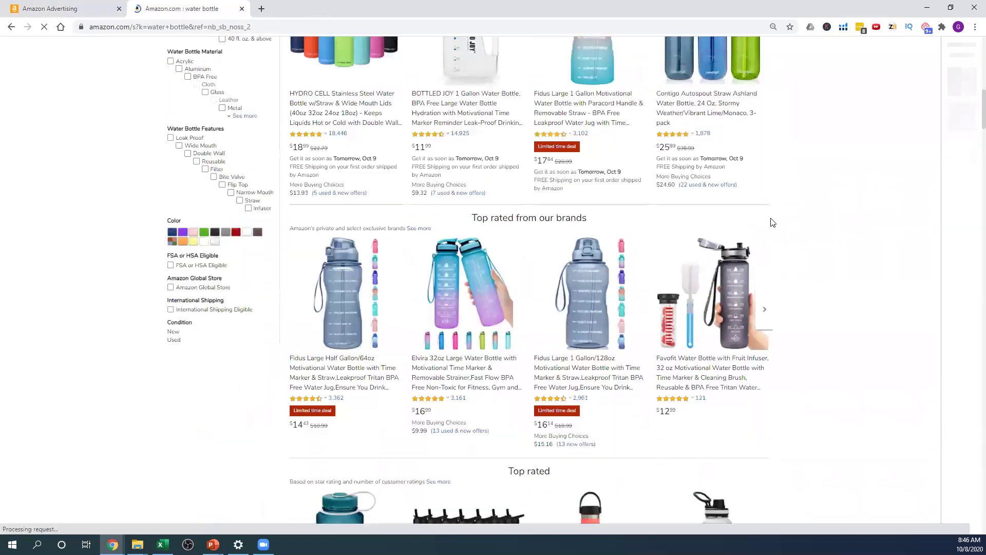
- Open the first sponsored search result, the Hydro Flask Wide Mouth Straw Lid 2.0 bottle
{"action": "scroll", "coordinate": [767, 226], "scroll_direction": "up", "scroll_amount": 5}
{"action": "scroll", "coordinate": [509, 290], "scroll_direction": "up", "scroll_amount": 5}
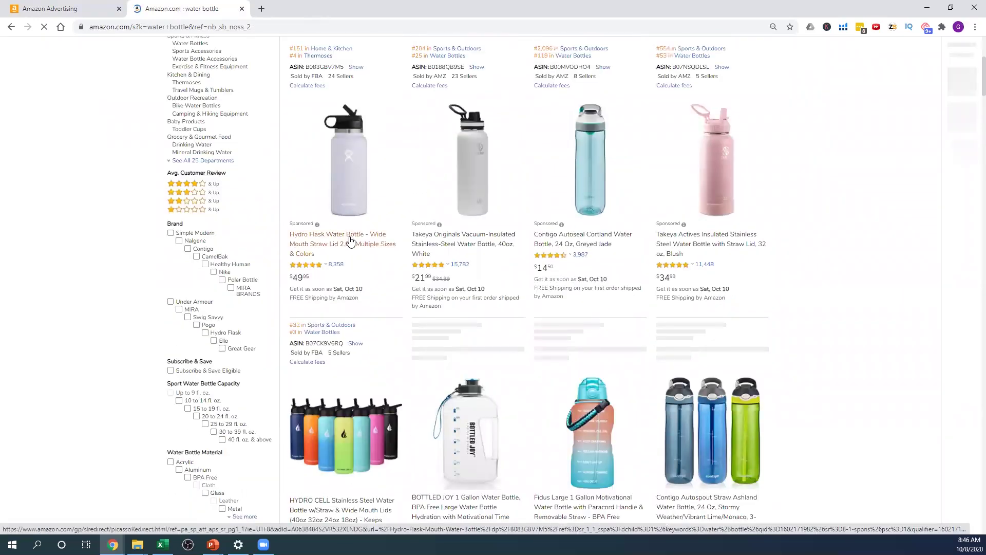
{"action": "left_click", "coordinate": [351, 249]}
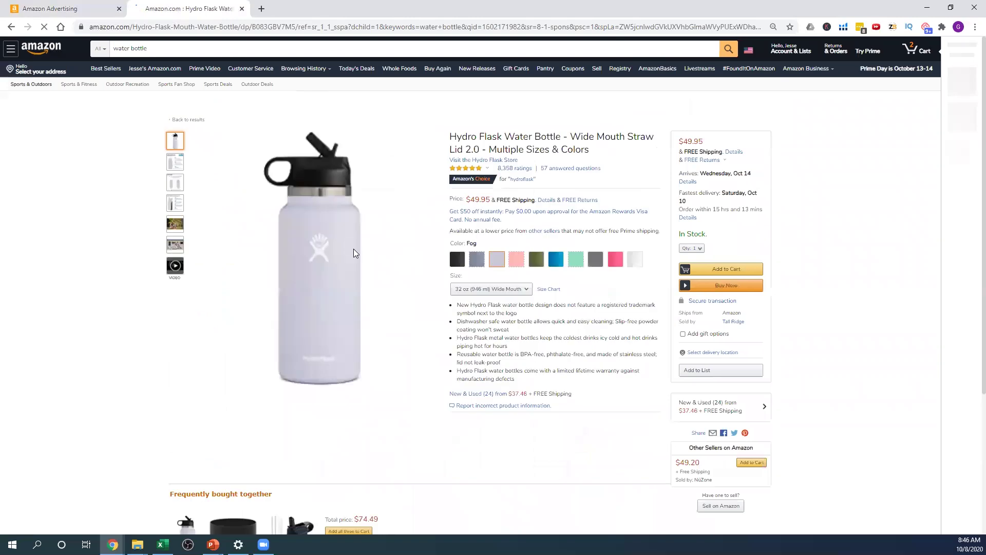
{"action": "mouse_move", "coordinate": [388, 270]}
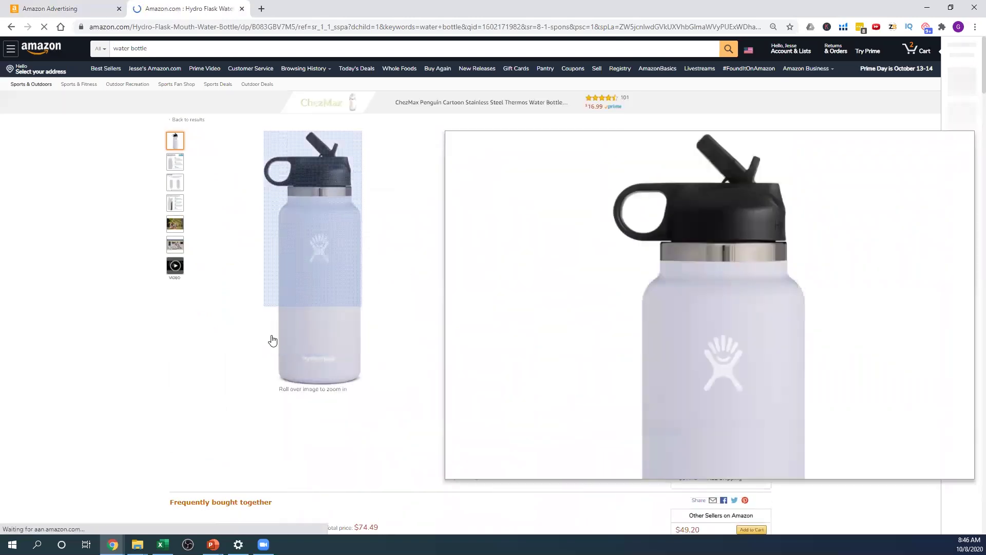
- Check the advertising dashboard, return to the Hydro Flask listing and open the first sponsored product related to it
{"action": "left_click", "coordinate": [65, 8]}
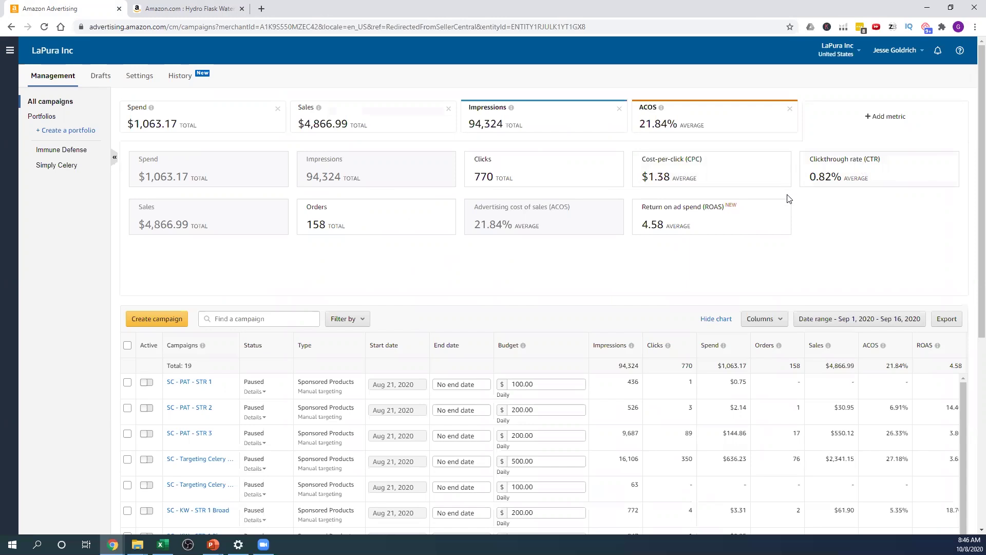
{"action": "key", "text": "ctrl+Tab"}
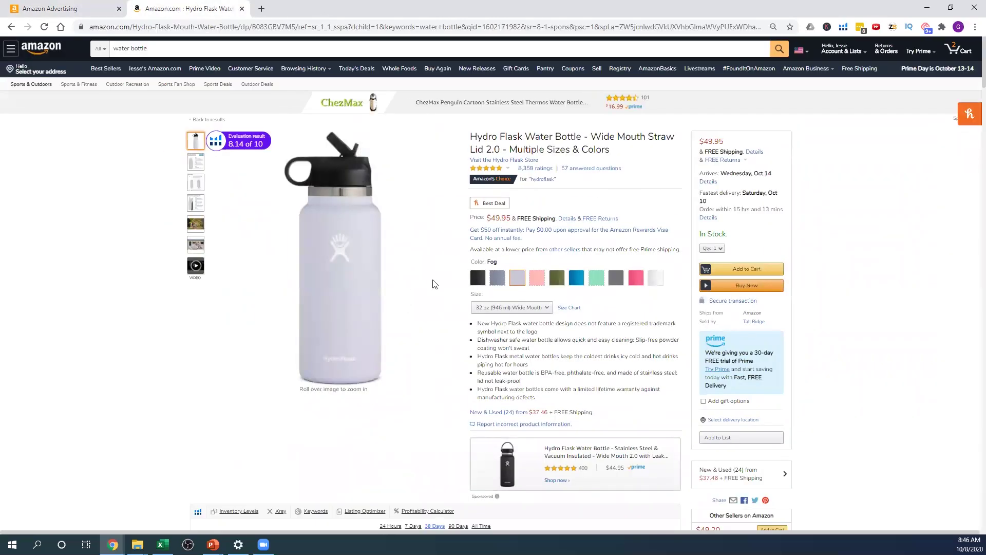
{"action": "mouse_move", "coordinate": [434, 286]}
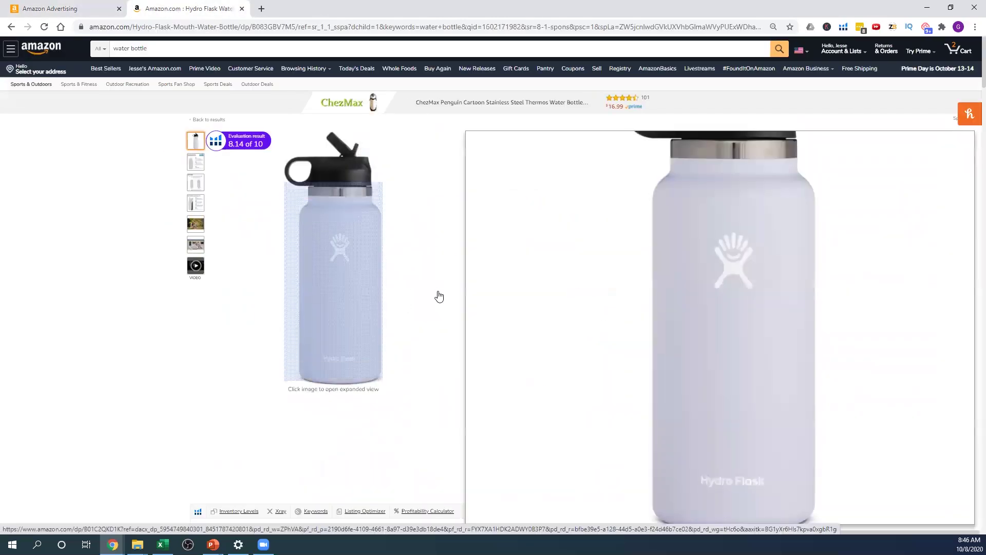
{"action": "scroll", "coordinate": [434, 286], "scroll_direction": "down", "scroll_amount": 8}
{"action": "scroll", "coordinate": [439, 296], "scroll_direction": "down", "scroll_amount": 5}
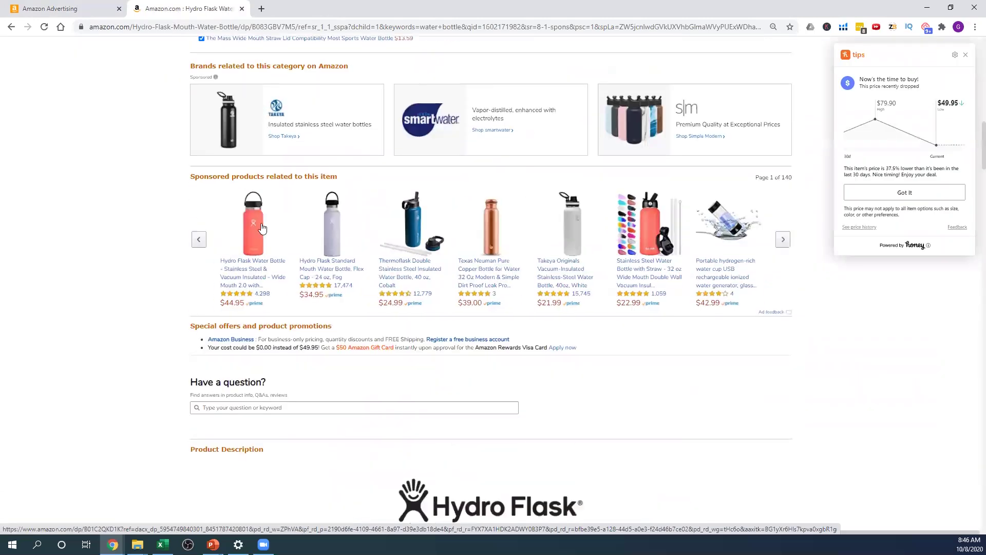
{"action": "left_click", "coordinate": [254, 263]}
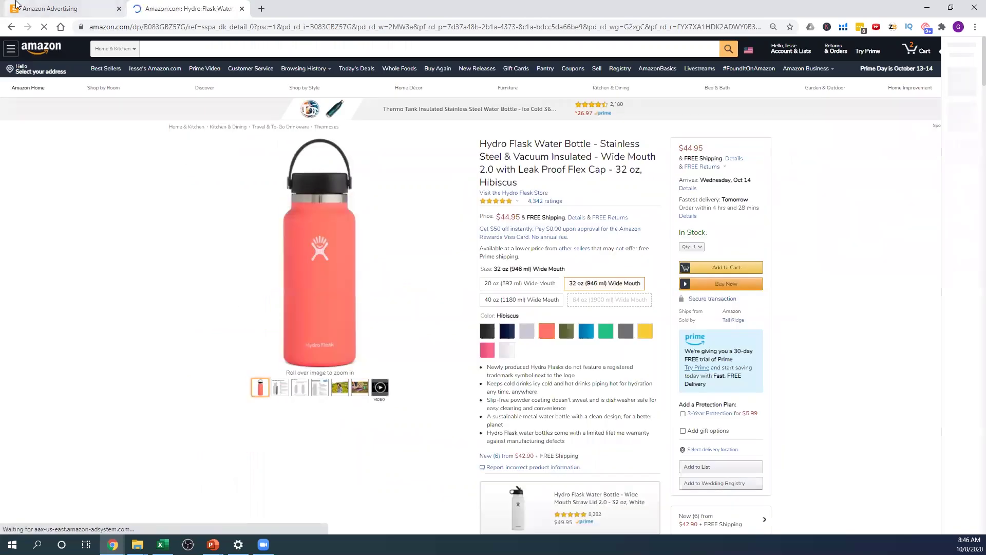
- Return to the Amazon Advertising campaign list and open the SC - Auto - Close Match campaign
{"action": "left_click", "coordinate": [75, 9]}
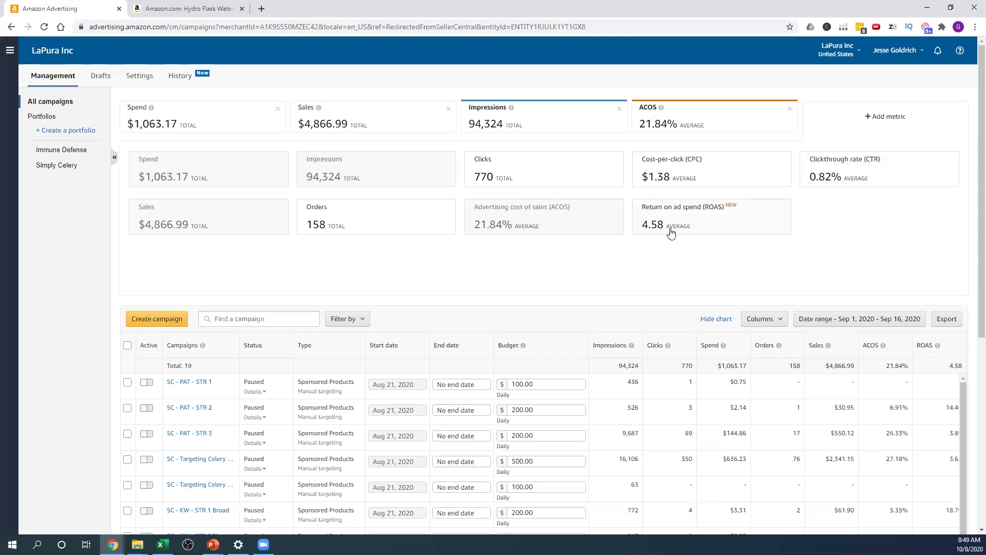
{"action": "scroll", "coordinate": [645, 190], "scroll_direction": "down", "scroll_amount": 7}
{"action": "left_click", "coordinate": [212, 298]}
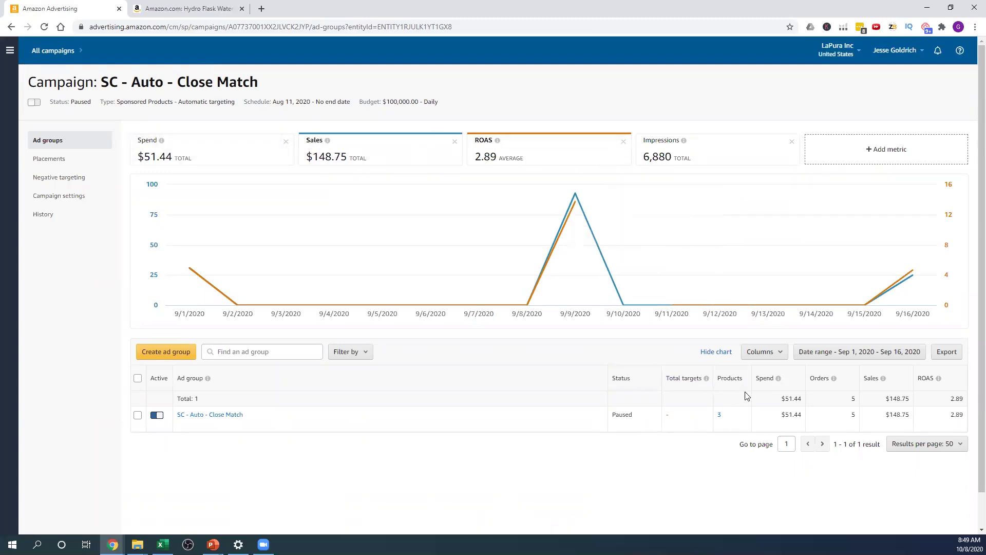
- Review the metrics available for the ad group table's columns and leave the customization without applying anything
{"action": "mouse_move", "coordinate": [778, 378]}
{"action": "left_click", "coordinate": [764, 354]}
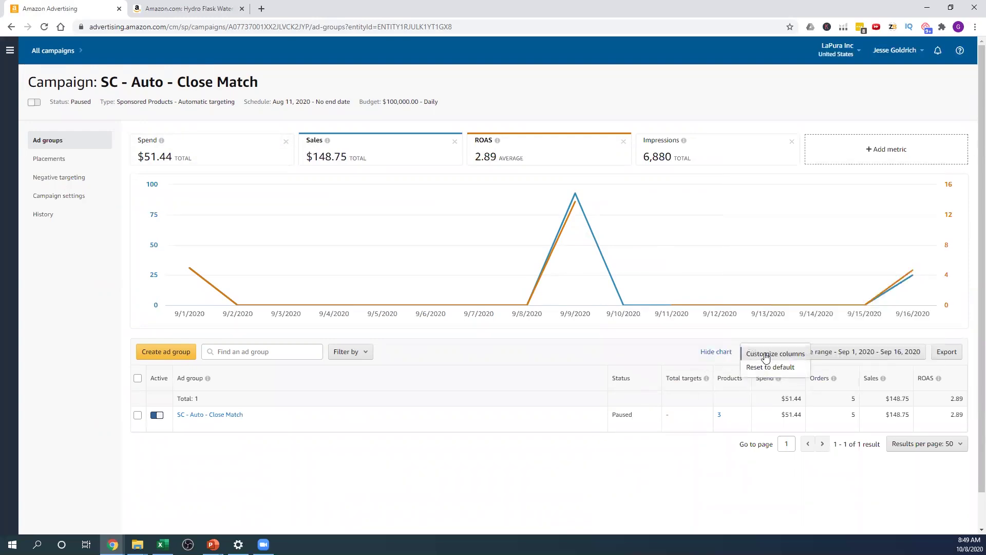
{"action": "left_click", "coordinate": [775, 354]}
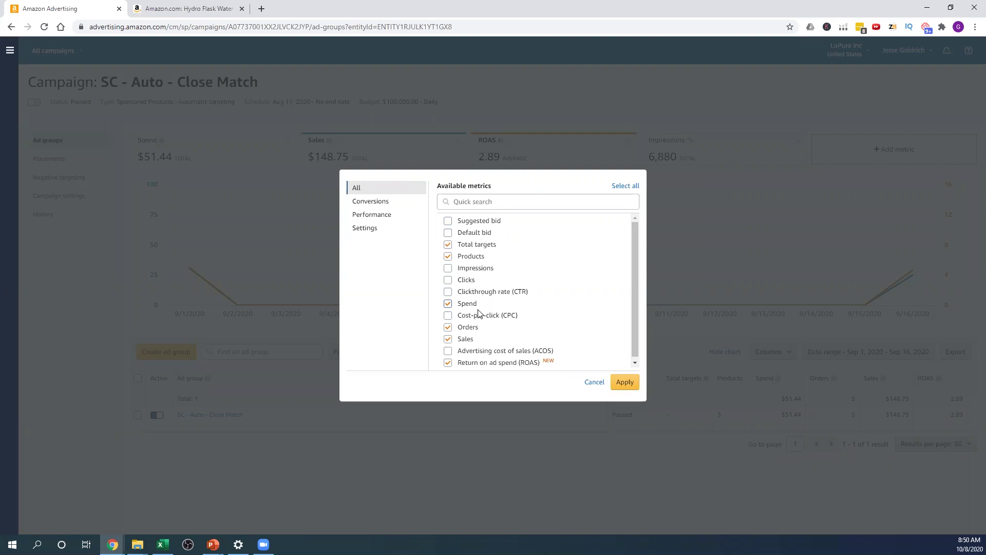
{"action": "scroll", "coordinate": [502, 320], "scroll_direction": "down", "scroll_amount": 1}
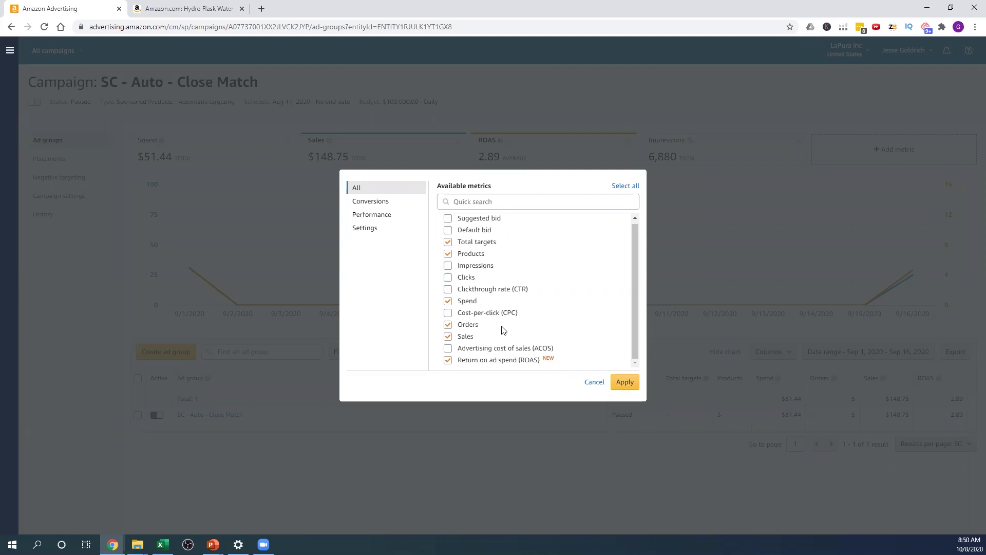
{"action": "left_click", "coordinate": [591, 383]}
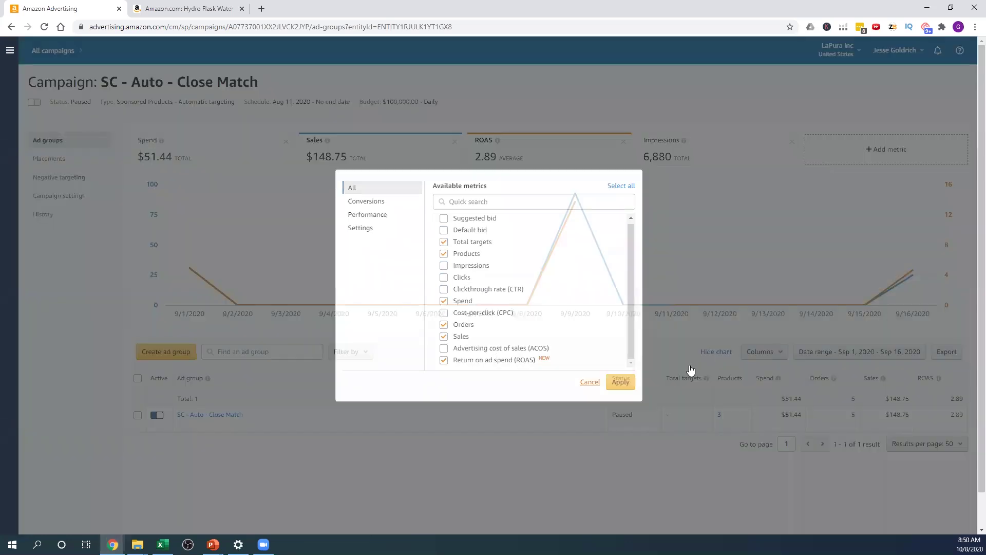
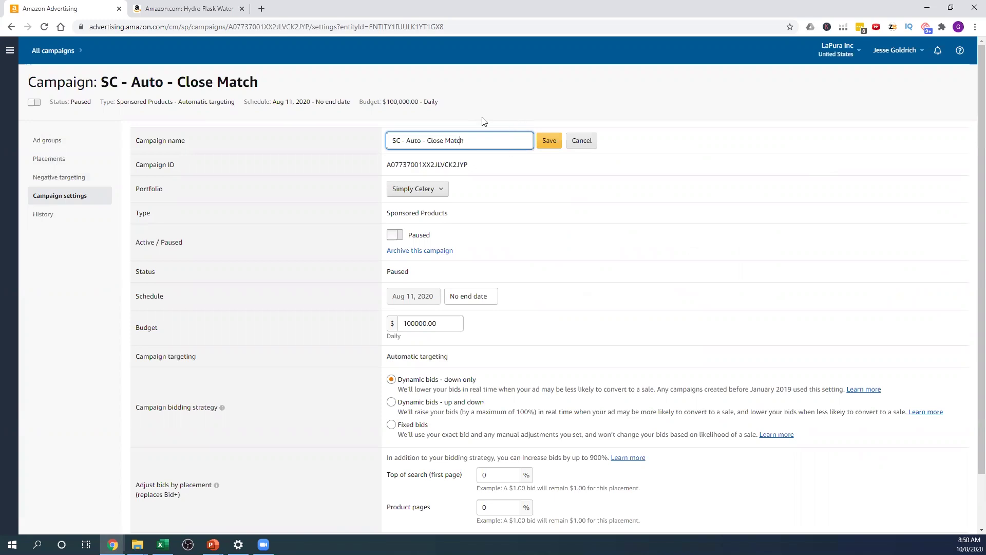
- Examine the campaign settings, from the parts of the campaign name to the budget, bidding strategy and placement adjustments
{"action": "double_click", "coordinate": [398, 141]}
{"action": "left_click", "coordinate": [409, 140]}
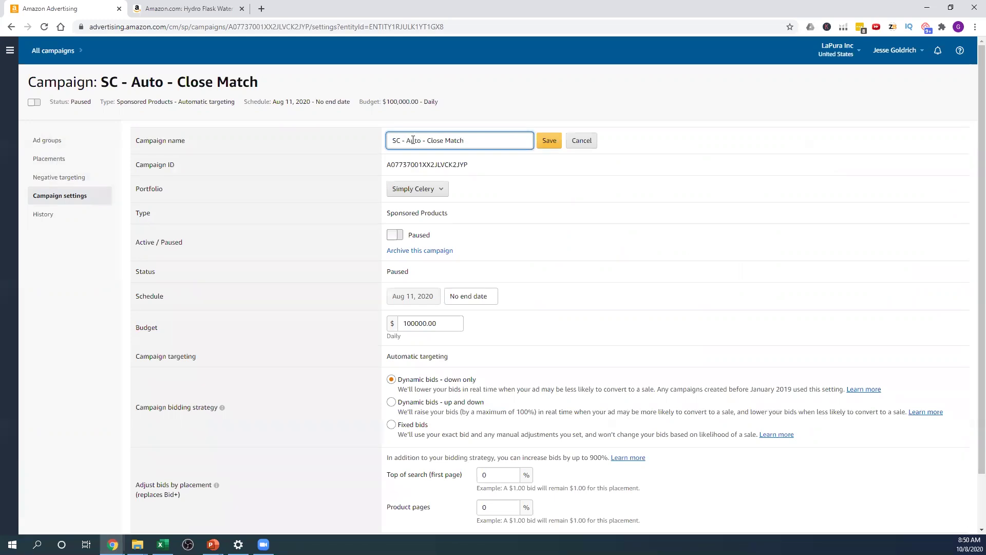
{"action": "left_click", "coordinate": [420, 138]}
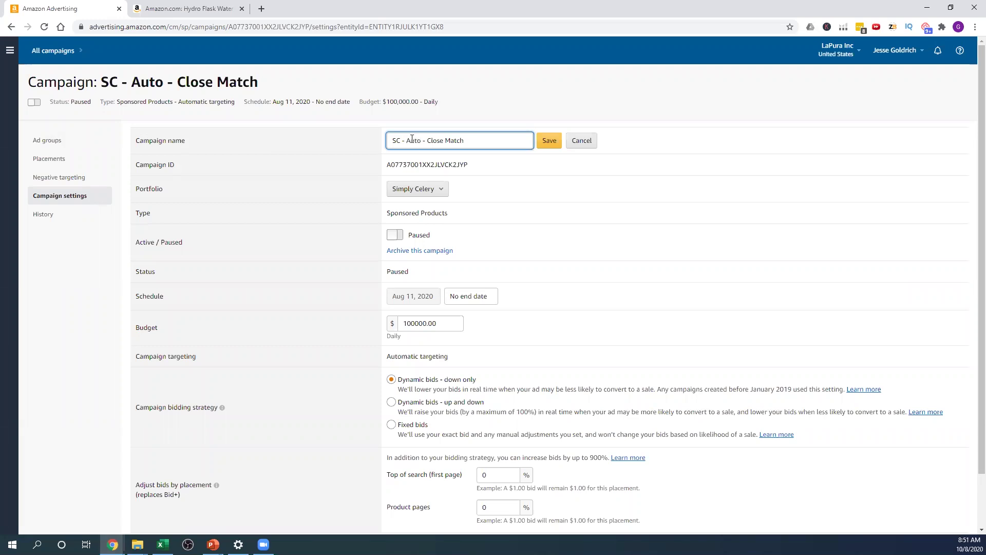
{"action": "left_click", "coordinate": [437, 140]}
{"action": "scroll", "coordinate": [458, 236], "scroll_direction": "down", "scroll_amount": 2}
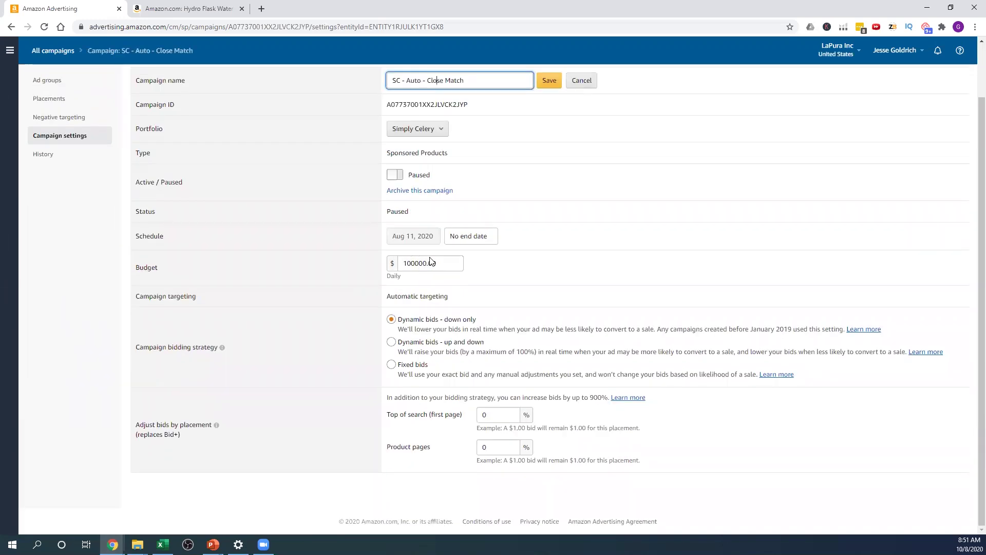
{"action": "scroll", "coordinate": [436, 210], "scroll_direction": "up", "scroll_amount": 1}
{"action": "scroll", "coordinate": [424, 234], "scroll_direction": "down", "scroll_amount": 1}
- Open the campaign's change history
{"action": "left_click", "coordinate": [83, 153]}
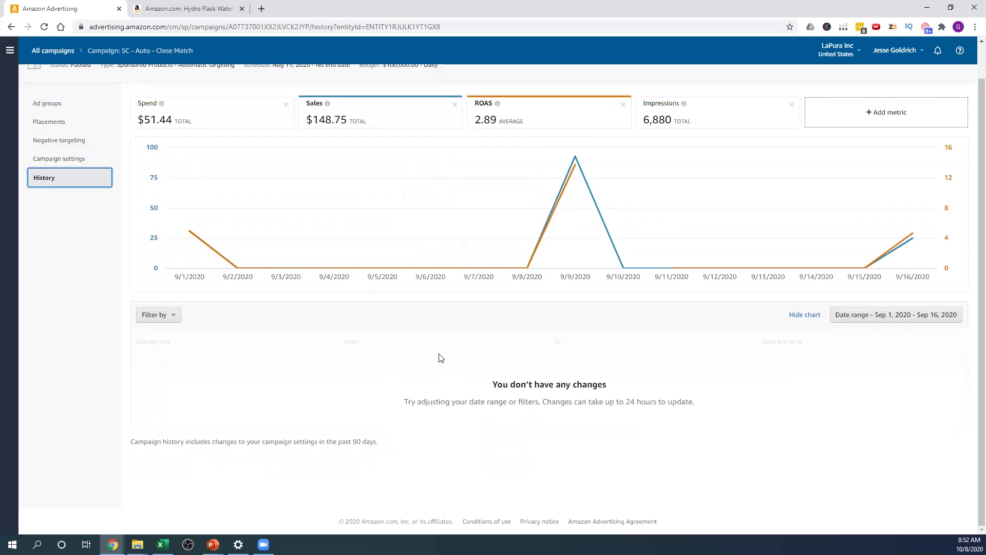
{"action": "mouse_move", "coordinate": [248, 154]}
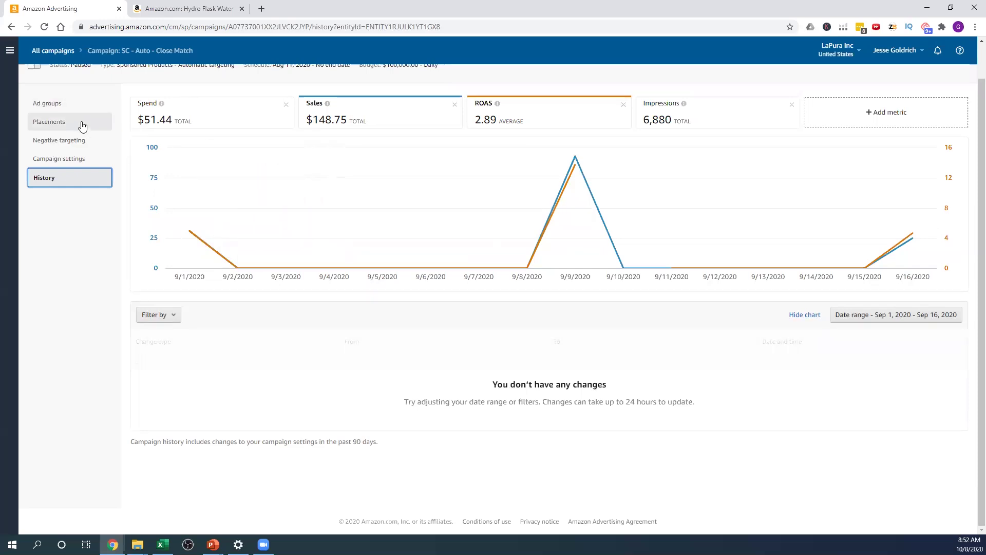
- Leave the campaign's change history and return to the account's full campaign list
{"action": "scroll", "coordinate": [75, 117], "scroll_direction": "up", "scroll_amount": 1}
{"action": "left_click", "coordinate": [63, 138]}
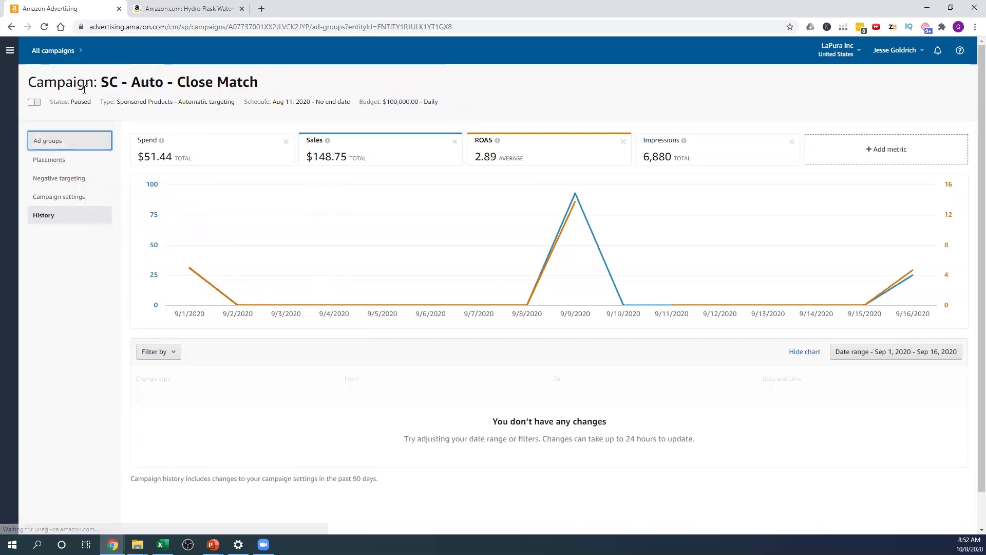
{"action": "left_click", "coordinate": [11, 51]}
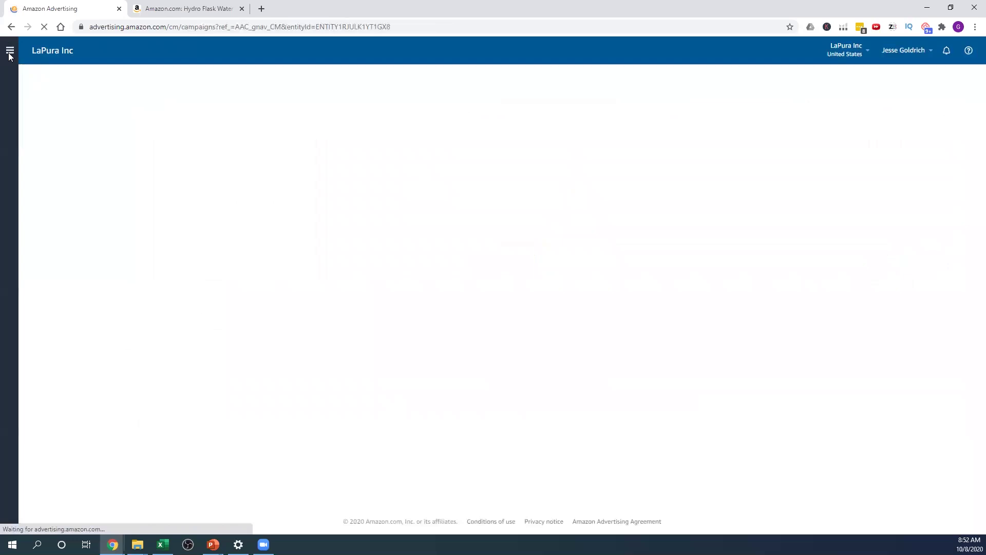
- Open the advertising reports and start creating a new report
{"action": "mouse_move", "coordinate": [10, 51]}
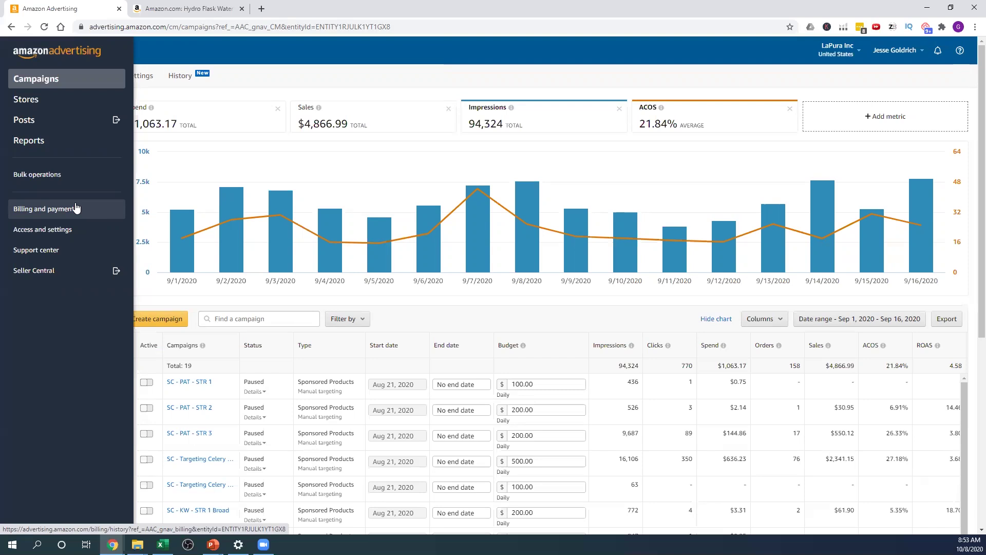
{"action": "left_click", "coordinate": [34, 137]}
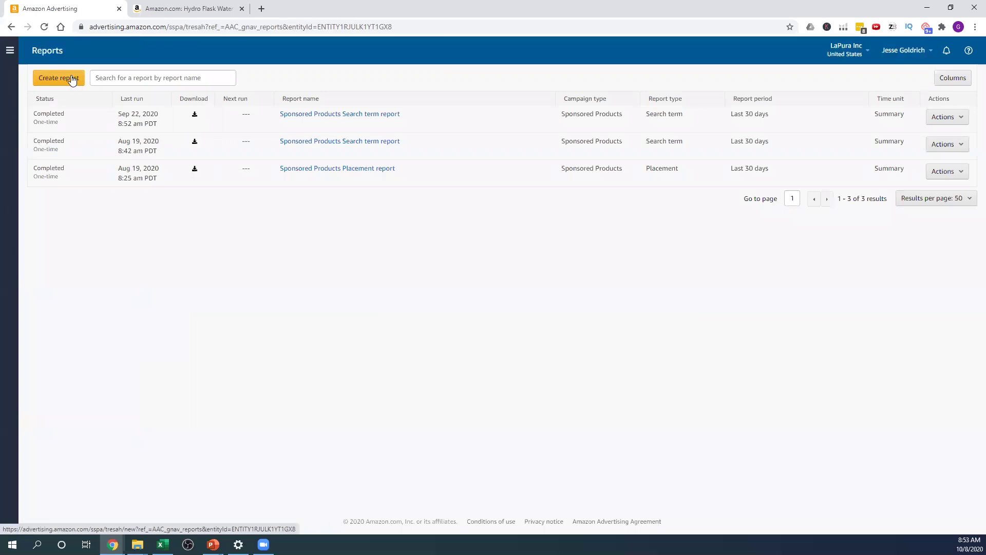
{"action": "left_click", "coordinate": [72, 80]}
- Review the report types offered for Sponsored Products, keeping Search term as the selected type
{"action": "left_click", "coordinate": [270, 187]}
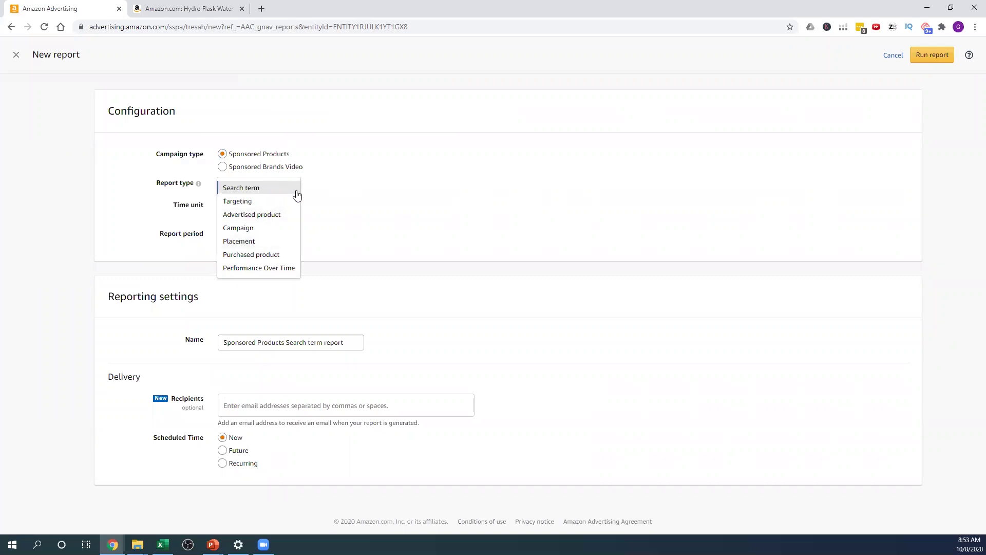
{"action": "left_click", "coordinate": [454, 194]}
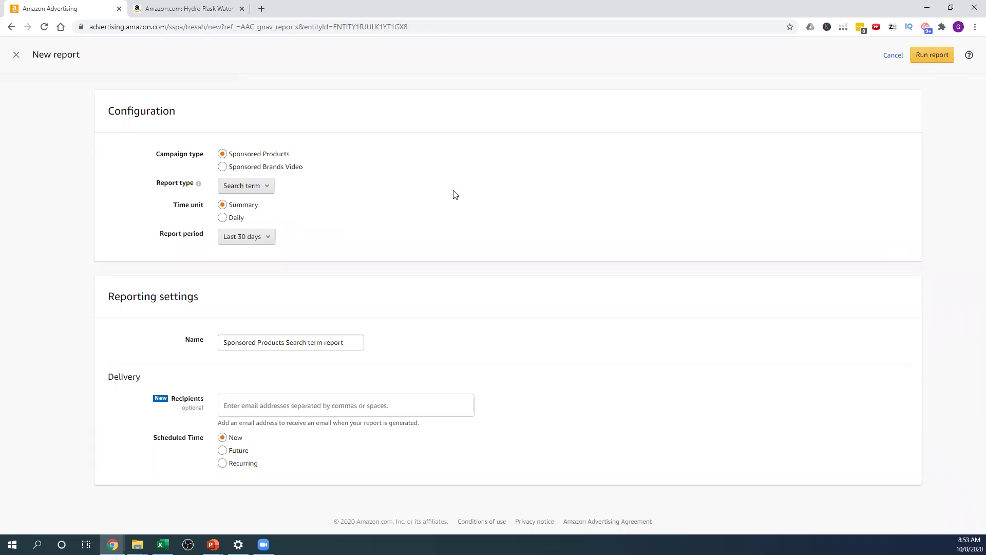
{"action": "left_click", "coordinate": [248, 191]}
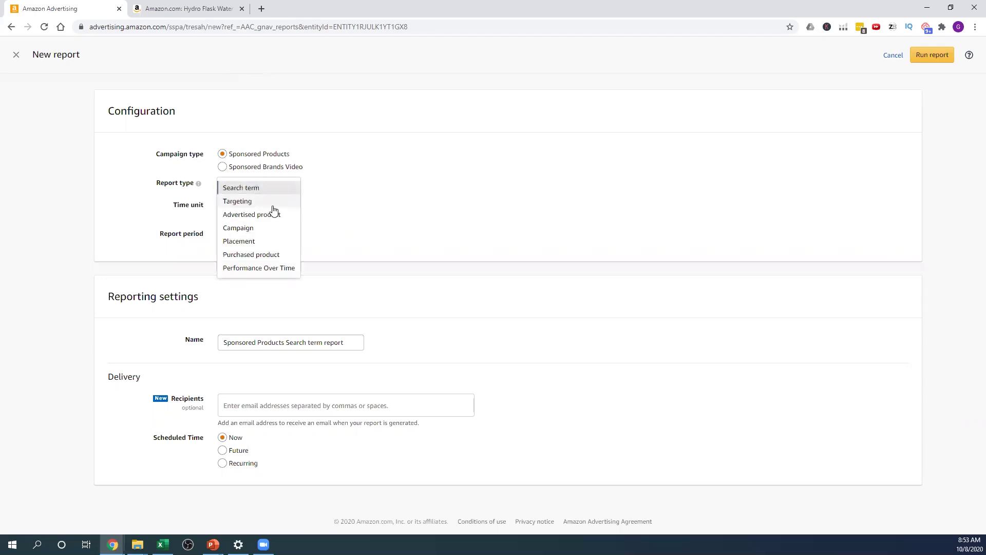
{"action": "left_click", "coordinate": [444, 202]}
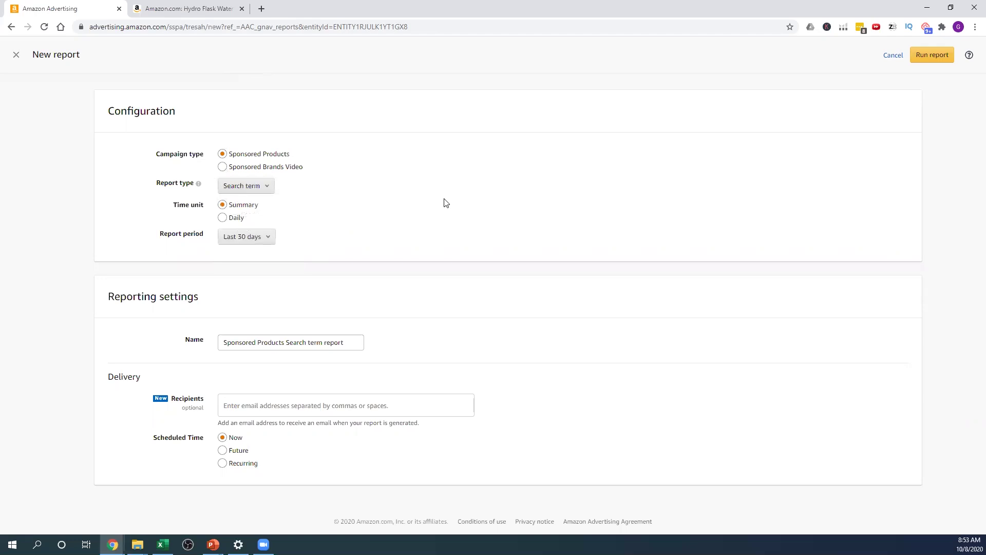
- Switch to the Amazon store page, go back to the water bottle results and check why the Takeya Originals bottle's ad is shown
{"action": "left_click", "coordinate": [205, 8]}
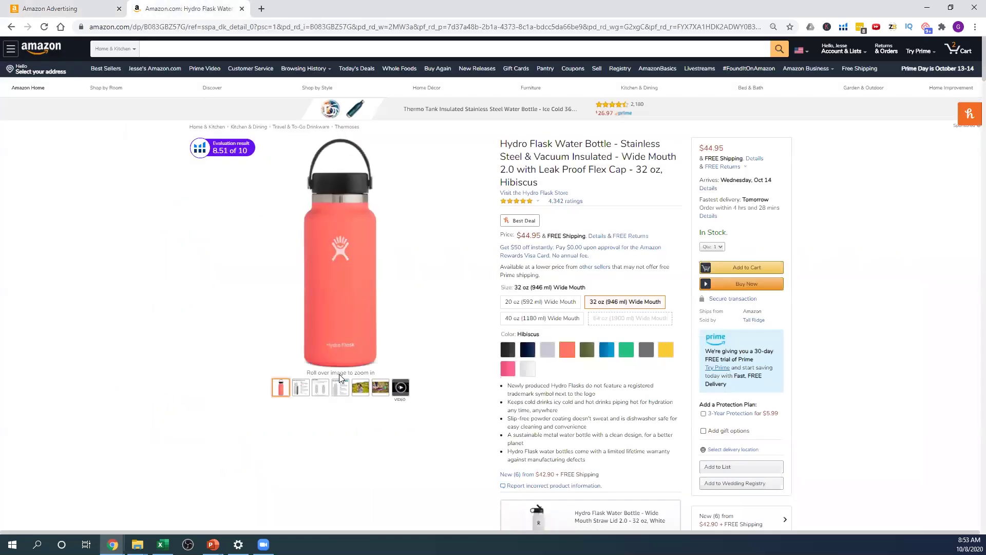
{"action": "scroll", "coordinate": [455, 356], "scroll_direction": "down", "scroll_amount": 15}
{"action": "scroll", "coordinate": [361, 406], "scroll_direction": "down", "scroll_amount": 6}
{"action": "left_click", "coordinate": [13, 26]}
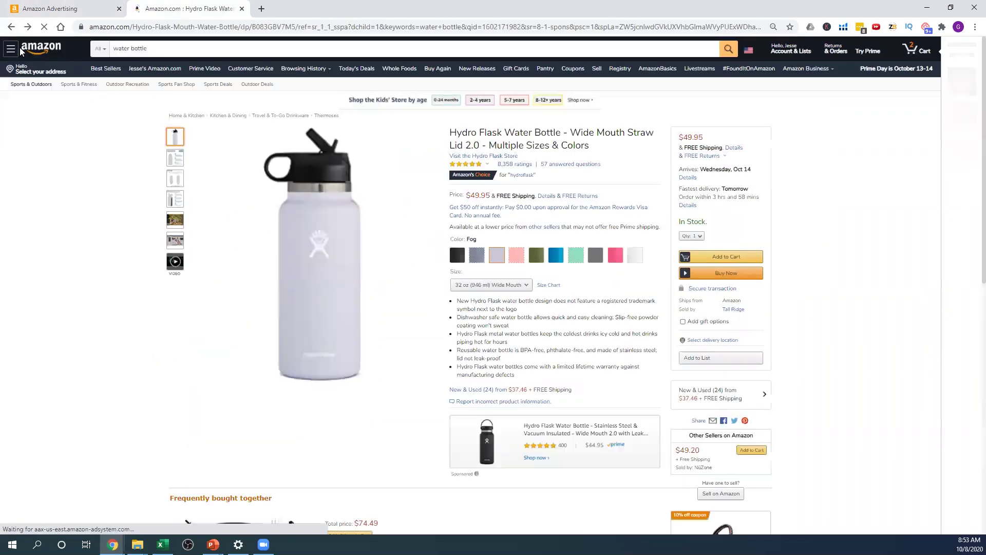
{"action": "left_click", "coordinate": [11, 26]}
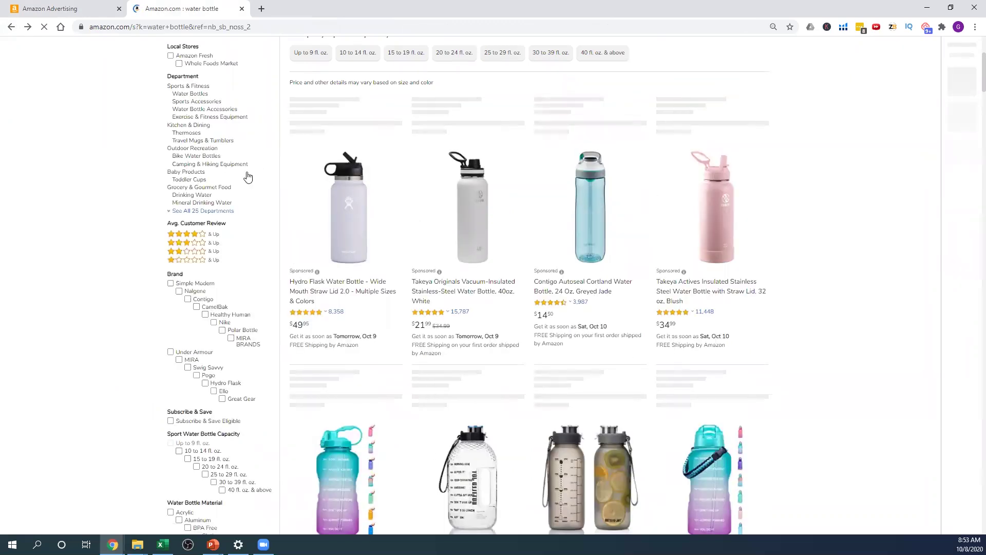
{"action": "scroll", "coordinate": [444, 182], "scroll_direction": "down", "scroll_amount": 1}
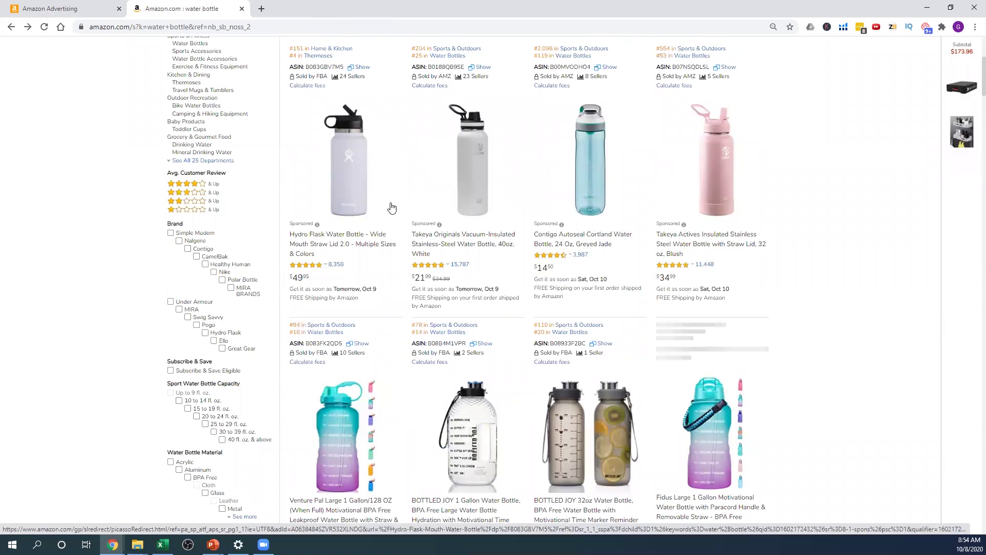
{"action": "left_click", "coordinate": [439, 225]}
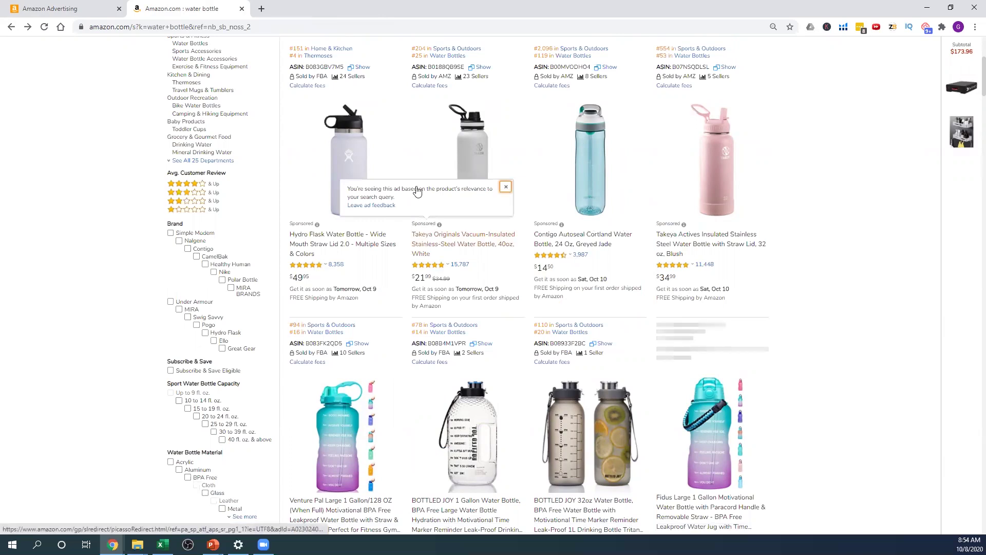
- Back in the new report, set the campaign type to Sponsored Brands Video and review its report types
{"action": "key", "text": "ctrl+shift+Tab"}
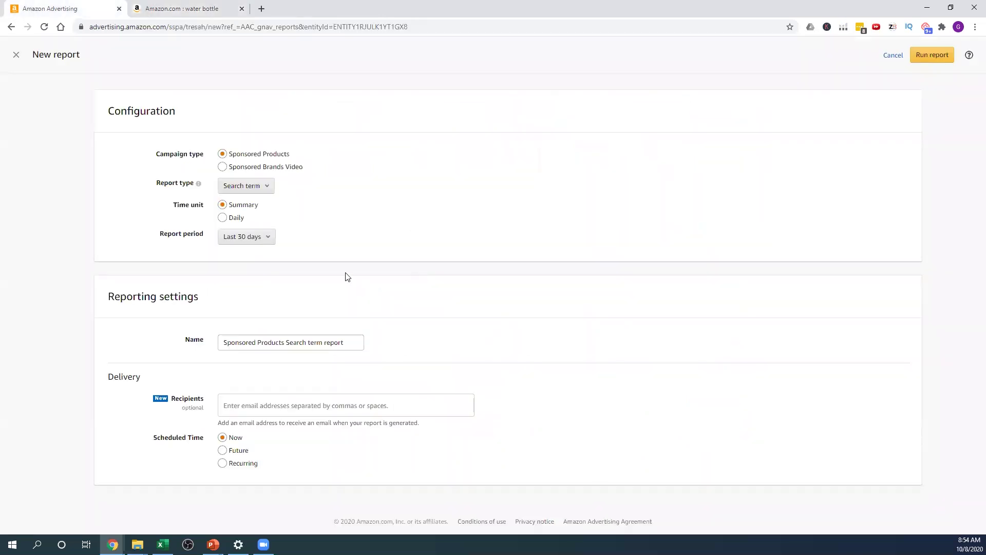
{"action": "left_click", "coordinate": [263, 186]}
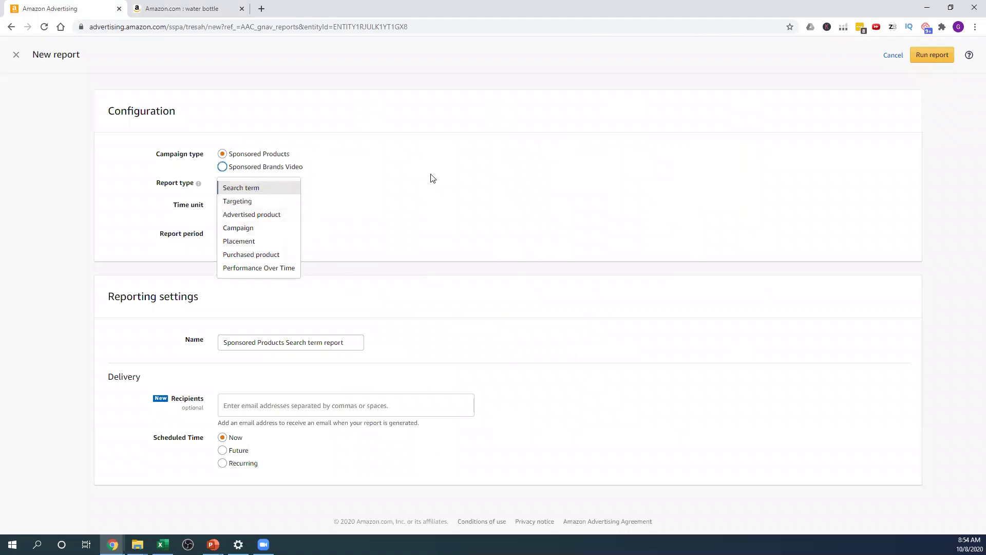
{"action": "left_click", "coordinate": [441, 169]}
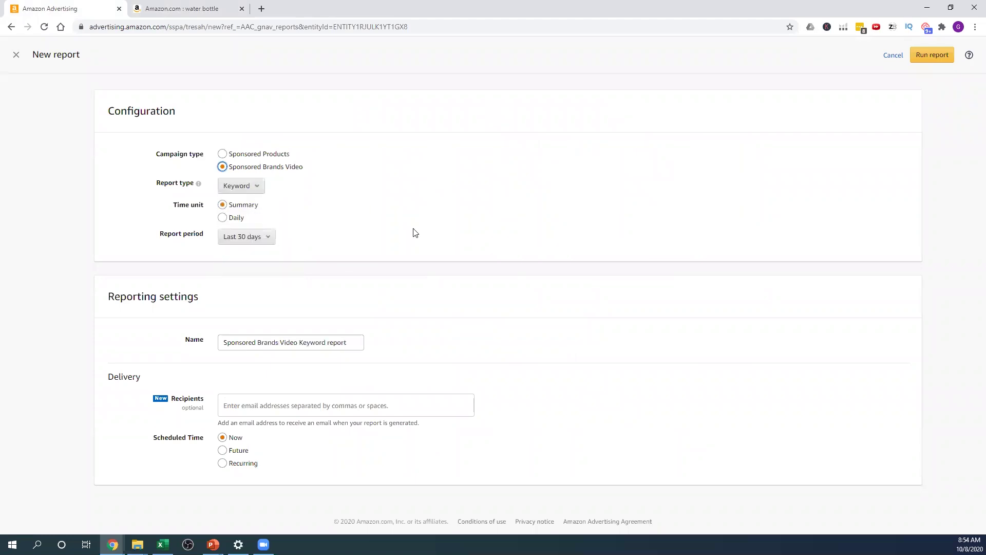
{"action": "left_click", "coordinate": [255, 188]}
{"action": "left_click", "coordinate": [432, 257]}
- Set the report's scheduled time to Recurring with a Monthly frequency
{"action": "left_click", "coordinate": [239, 464]}
{"action": "scroll", "coordinate": [257, 450], "scroll_direction": "down", "scroll_amount": 2}
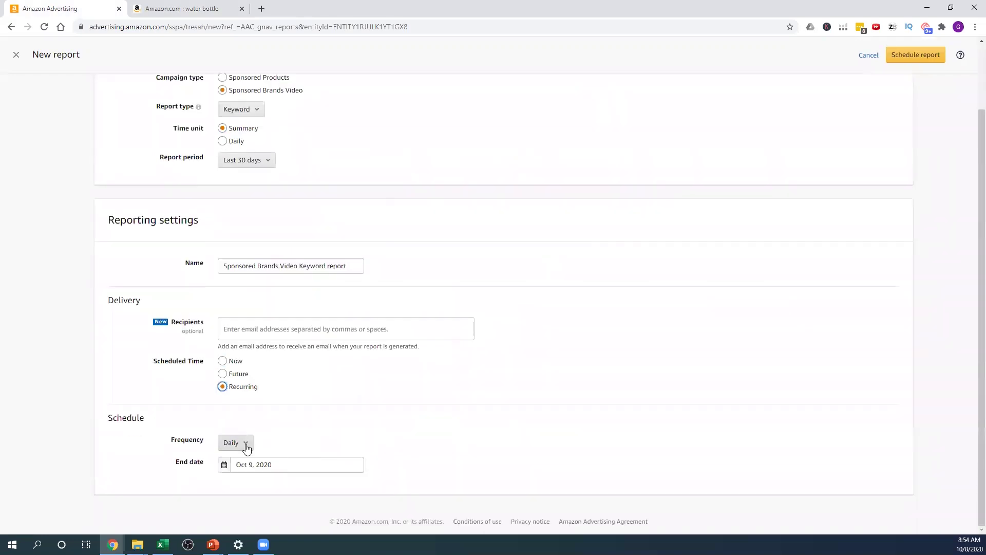
{"action": "left_click", "coordinate": [246, 444]}
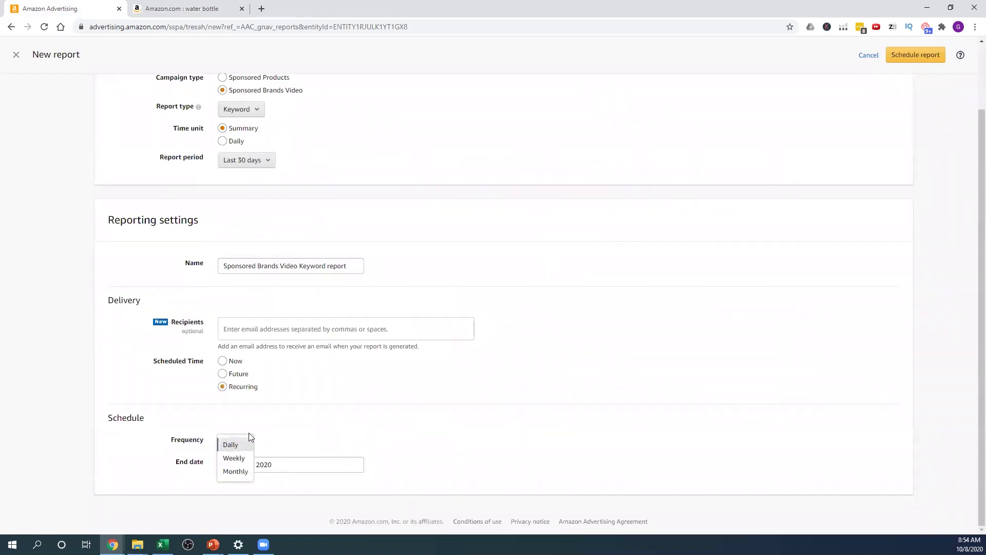
{"action": "left_click", "coordinate": [245, 471]}
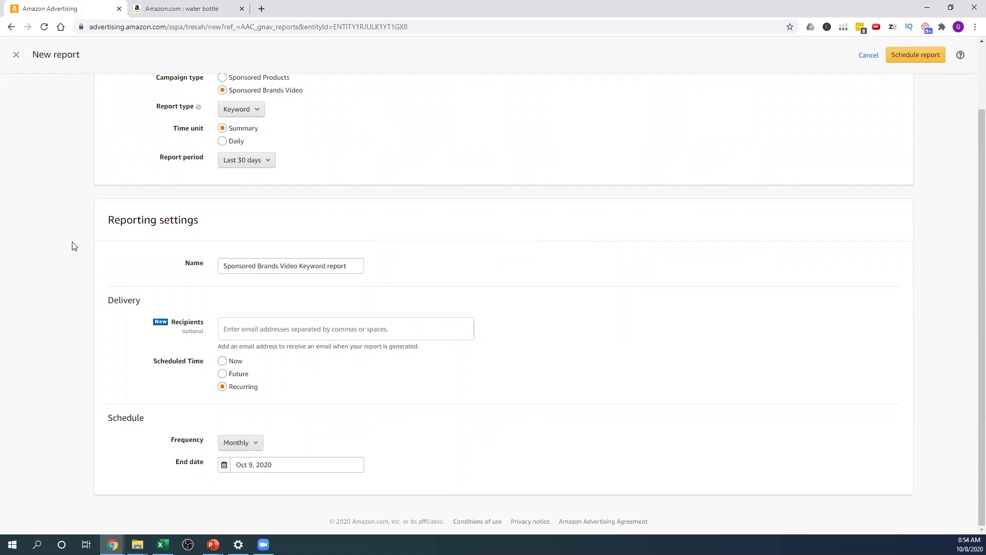
- Close the new report without scheduling it and open Bulk operations
{"action": "left_click", "coordinate": [16, 55]}
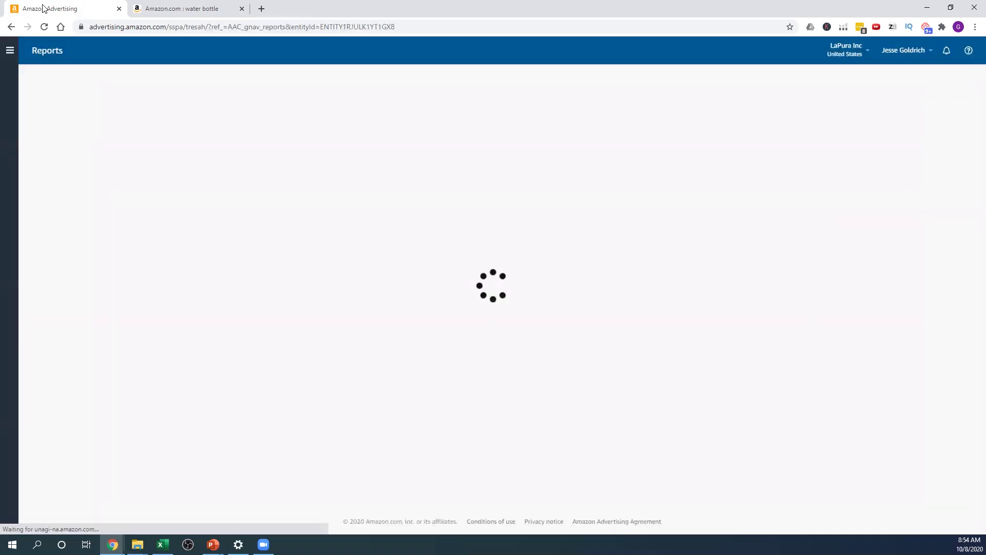
{"action": "double_click", "coordinate": [12, 50]}
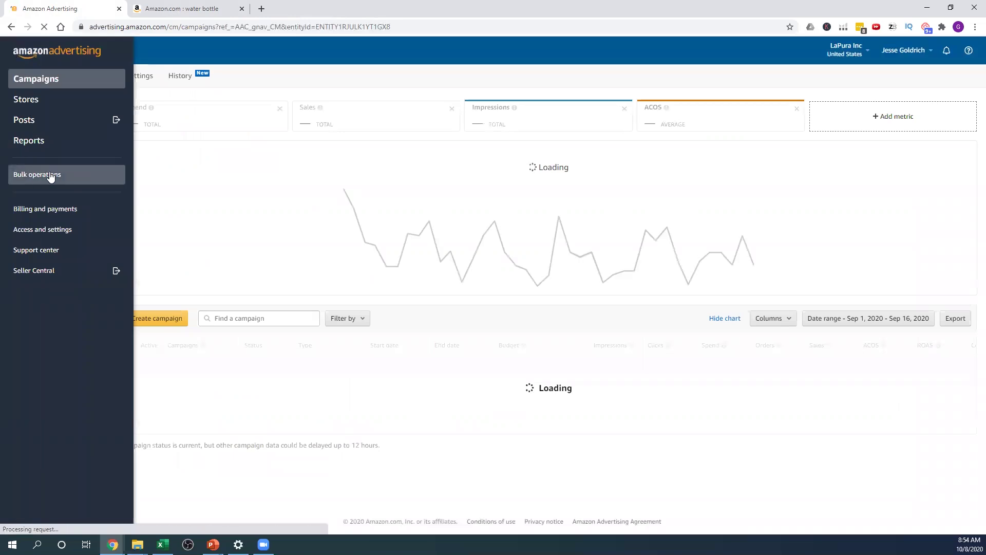
{"action": "left_click", "coordinate": [50, 176]}
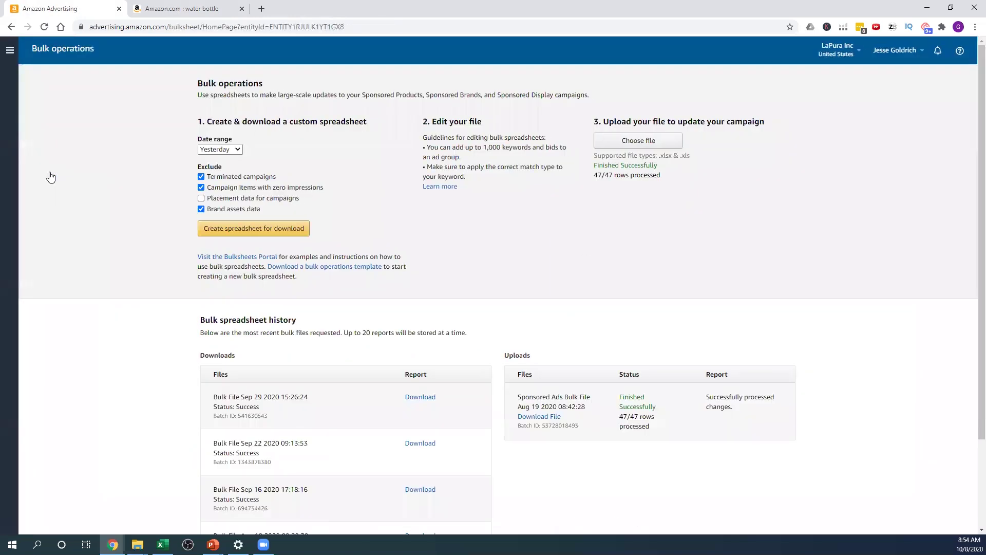